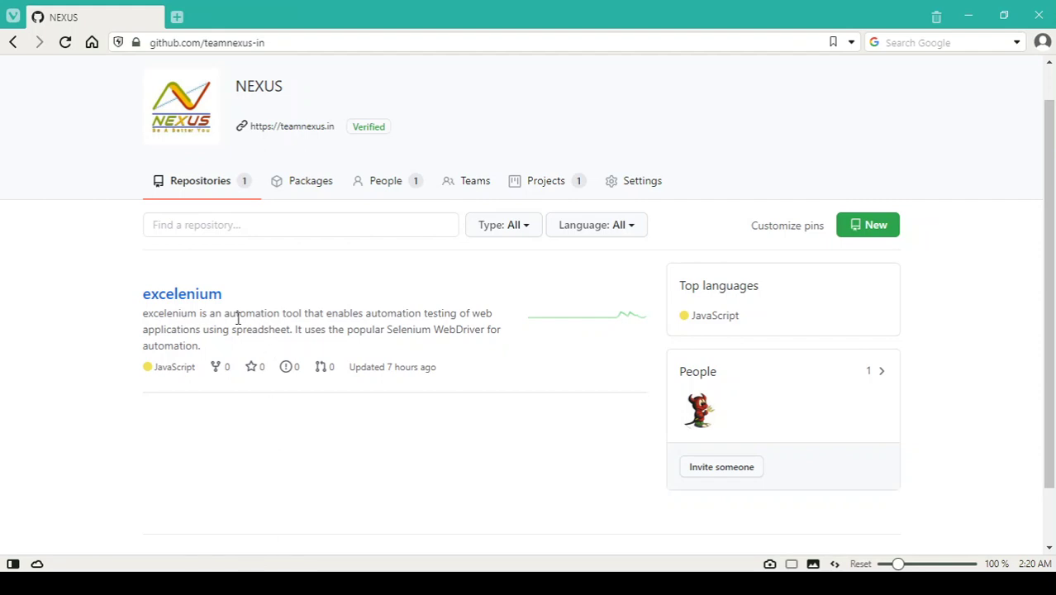
- Open the excelenium repository and view the assets on its excelenium 1.0.0 RELEASE page
{"action": "left_click", "coordinate": [187, 304]}
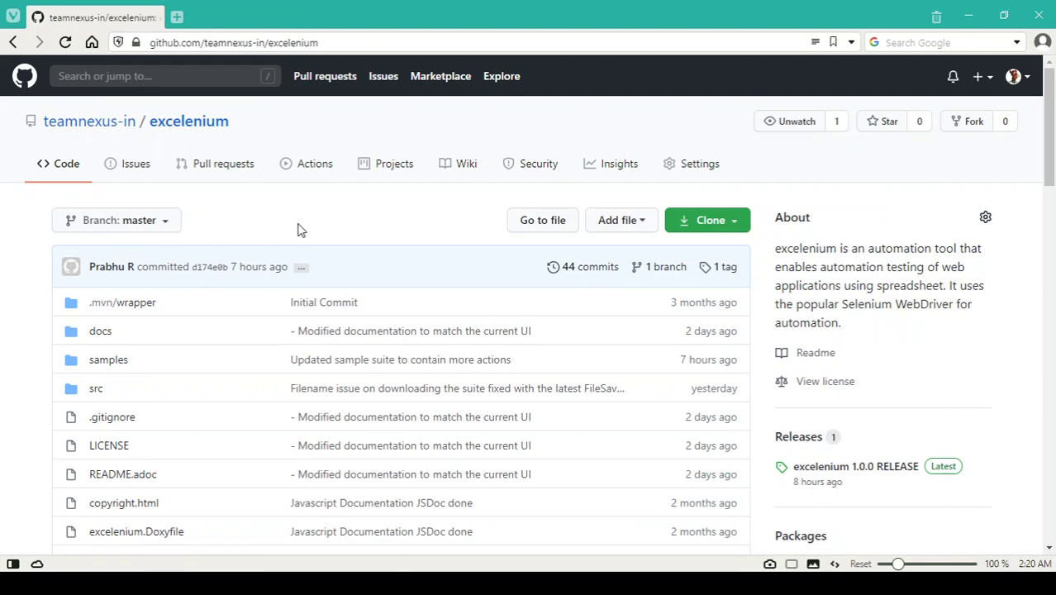
{"action": "left_click", "coordinate": [889, 471]}
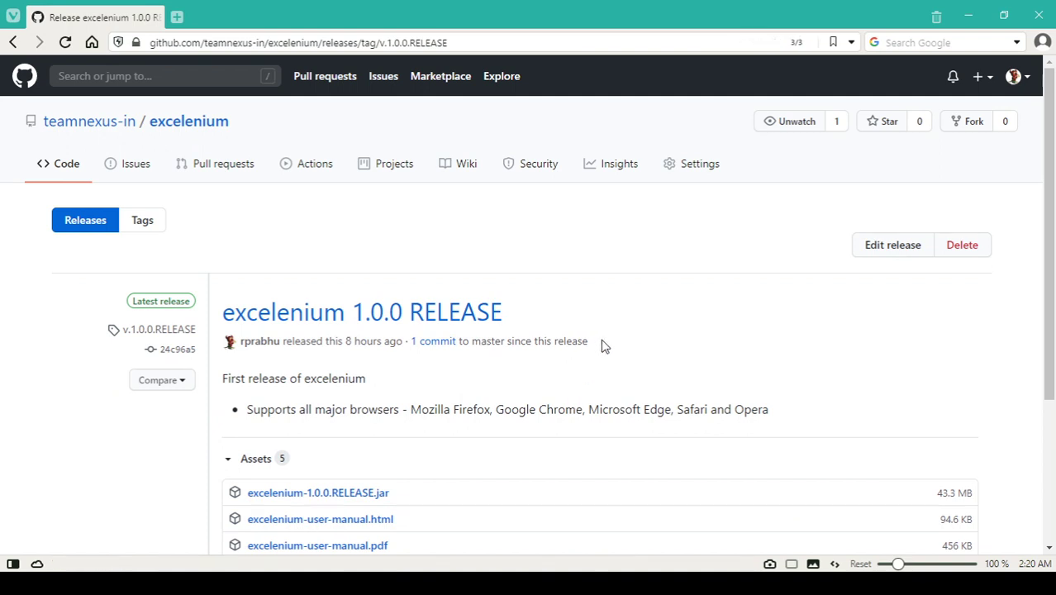
{"action": "scroll", "coordinate": [604, 345], "scroll_direction": "down", "scroll_amount": 1}
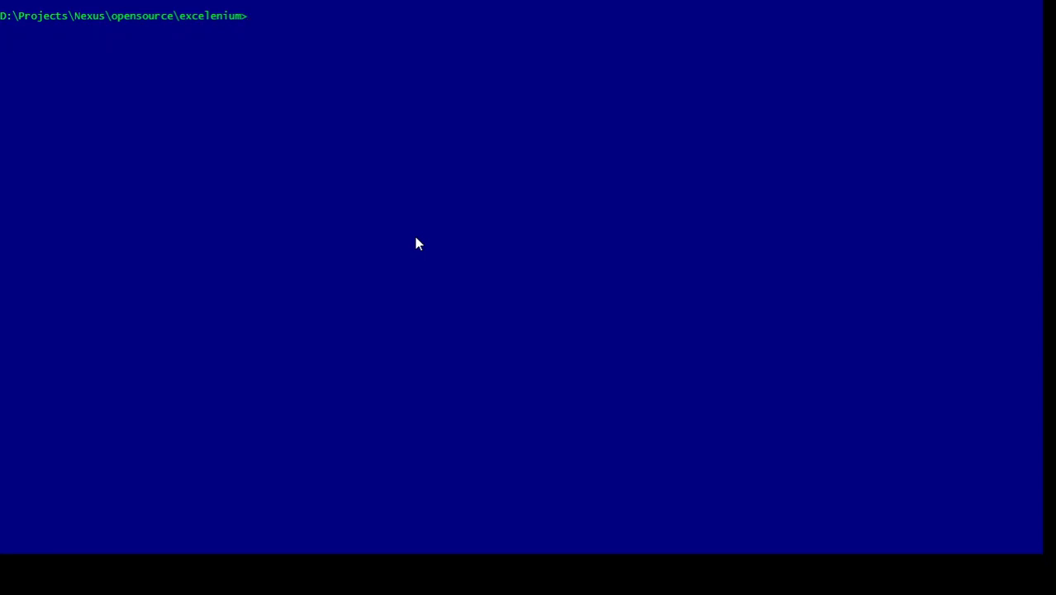
- Switch to the command prompt and run java -jar target\excelenium-1.0.0.RELEASE.jar
{"action": "type", "text": "java -jar target\\e"}
{"action": "key", "text": "Tab"}
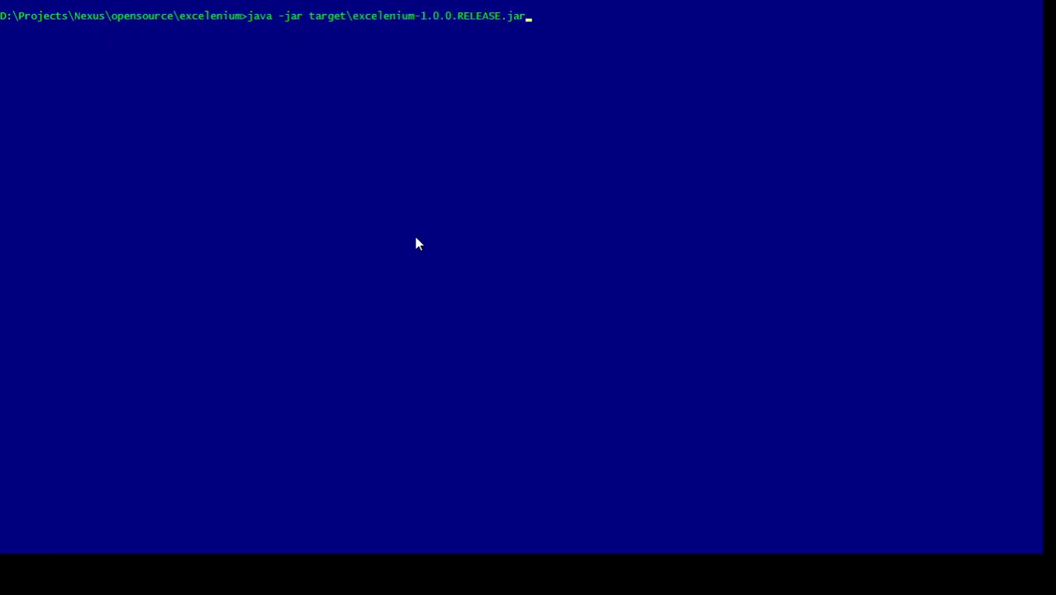
{"action": "key", "text": "Return"}
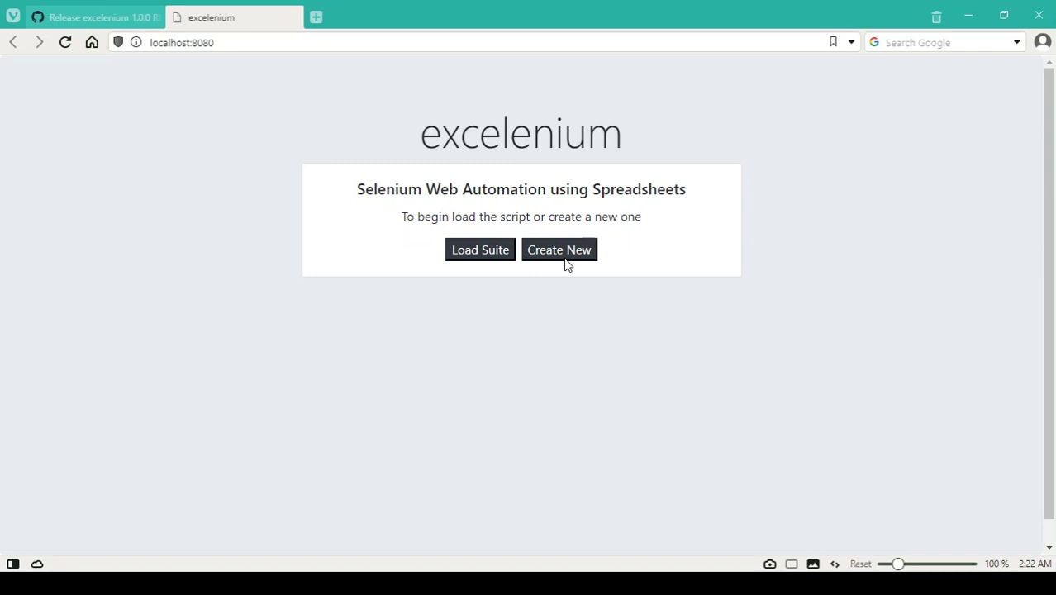
- Upload an existing suite file from the excelenium start page and open its Test Script sheet
{"action": "left_click", "coordinate": [465, 255]}
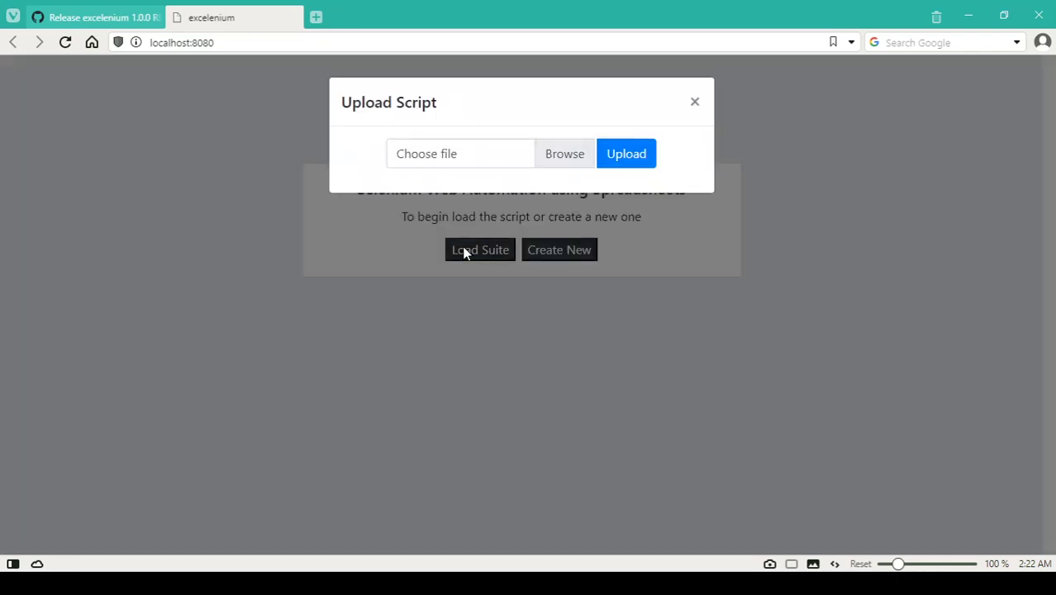
{"action": "left_click", "coordinate": [562, 157]}
{"action": "left_click", "coordinate": [621, 156]}
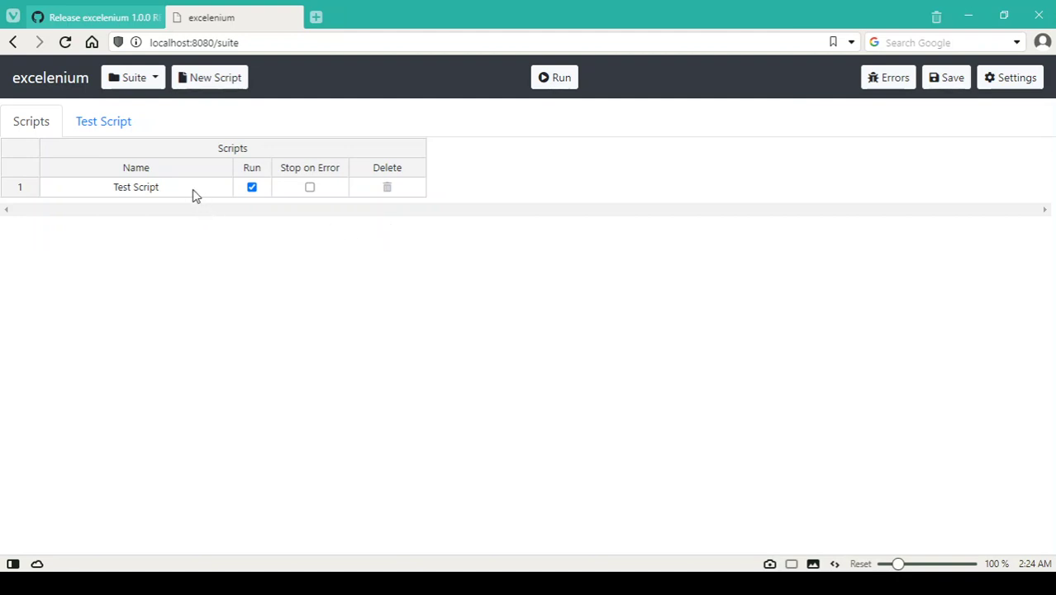
{"action": "mouse_move", "coordinate": [113, 127]}
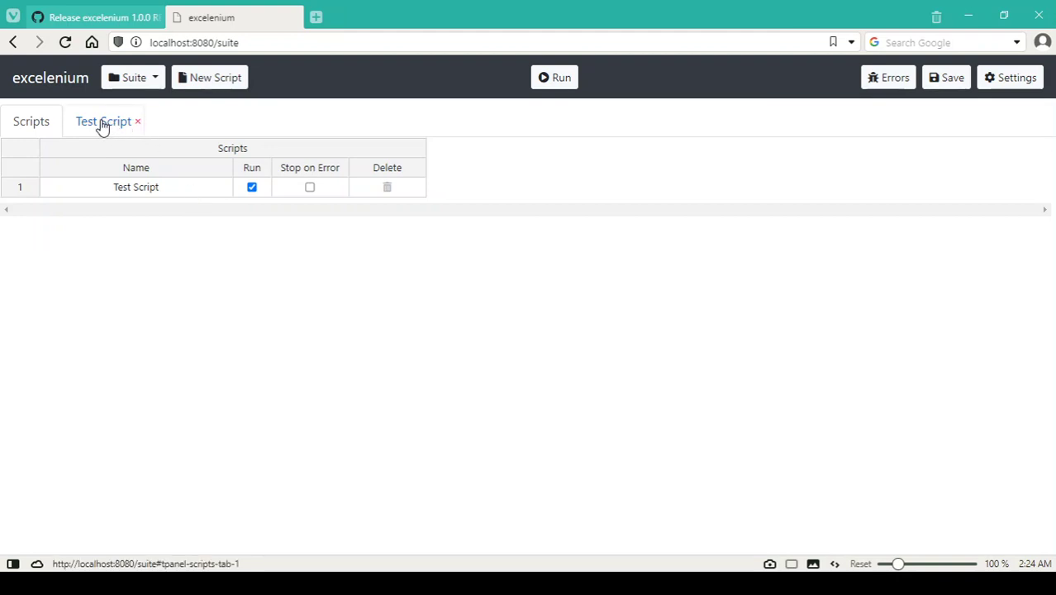
{"action": "left_click", "coordinate": [101, 124]}
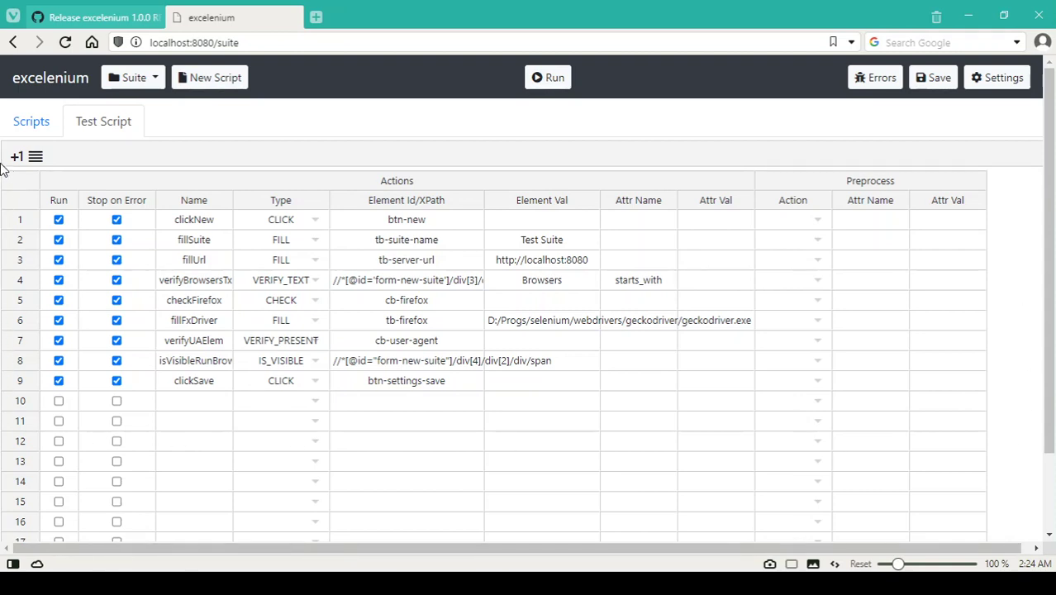
- Review the suite name, server URL and full Firefox driver path in the suite settings, and save the settings
{"action": "left_click", "coordinate": [998, 92]}
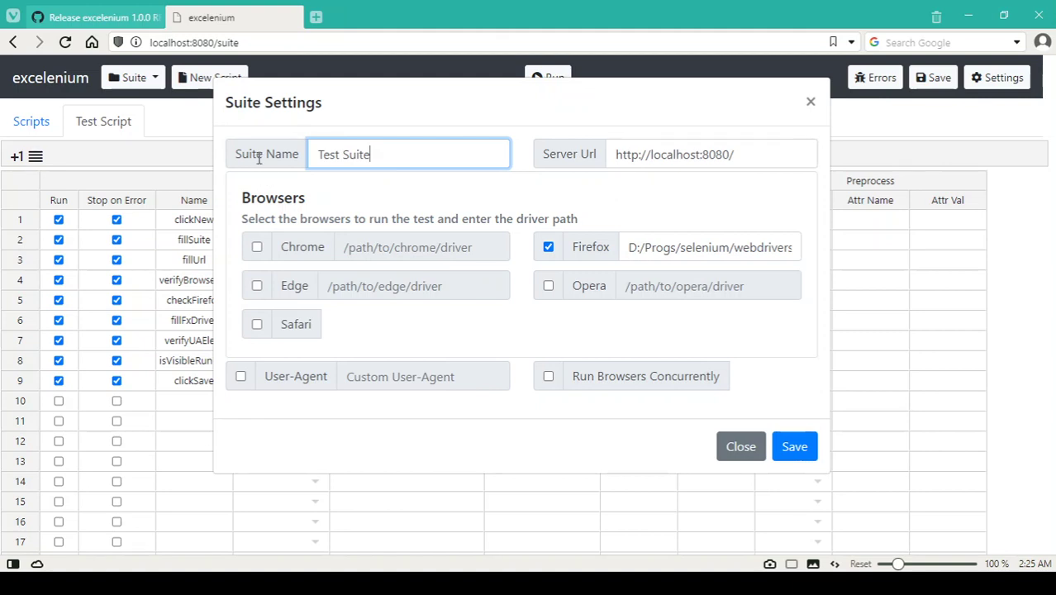
{"action": "left_click_drag", "start_coordinate": [424, 149], "coordinate": [287, 161]}
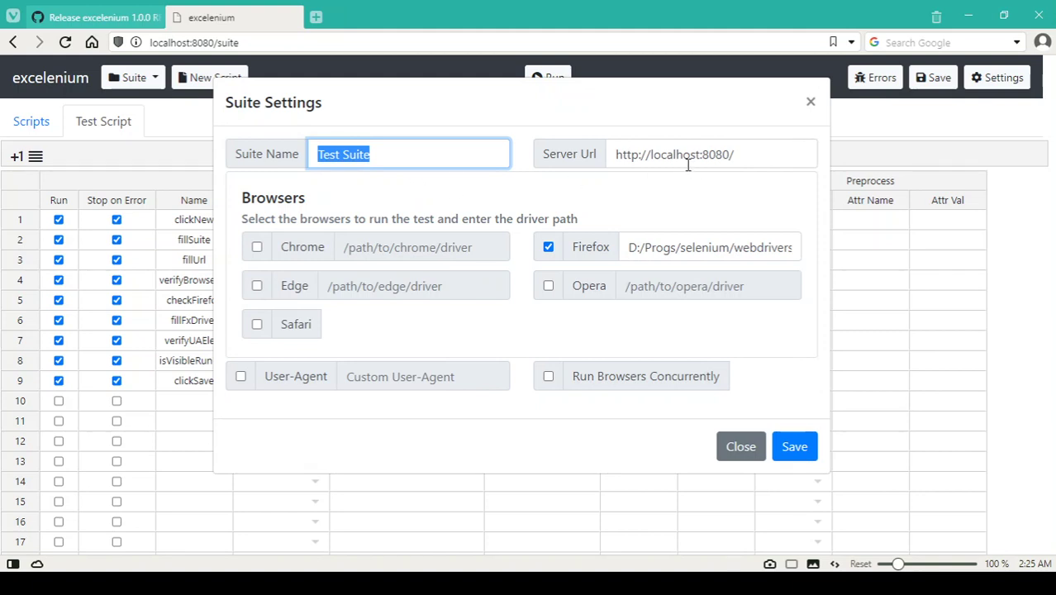
{"action": "left_click", "coordinate": [744, 159]}
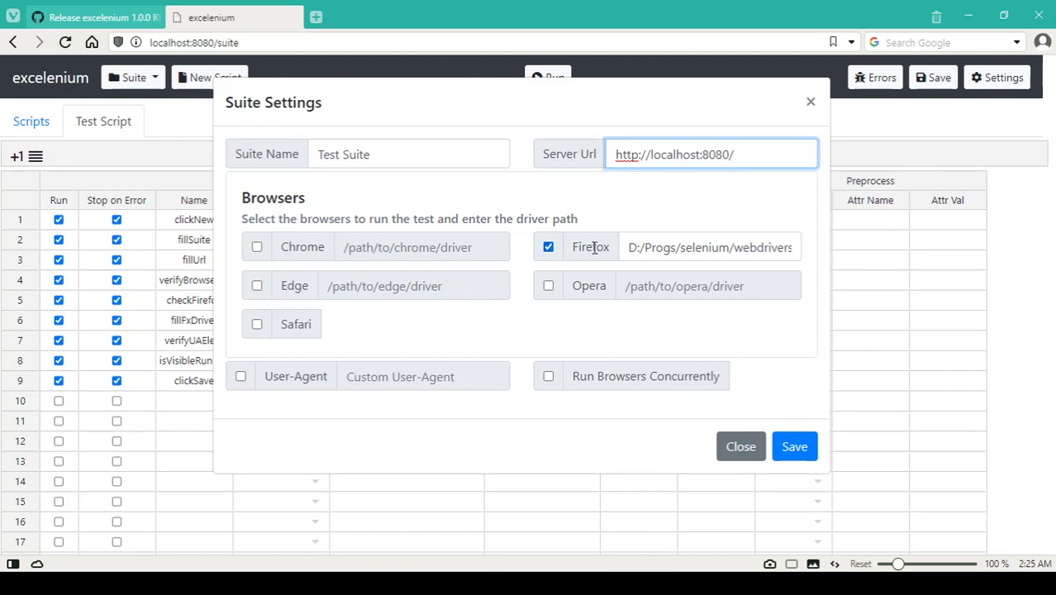
{"action": "left_click", "coordinate": [631, 248]}
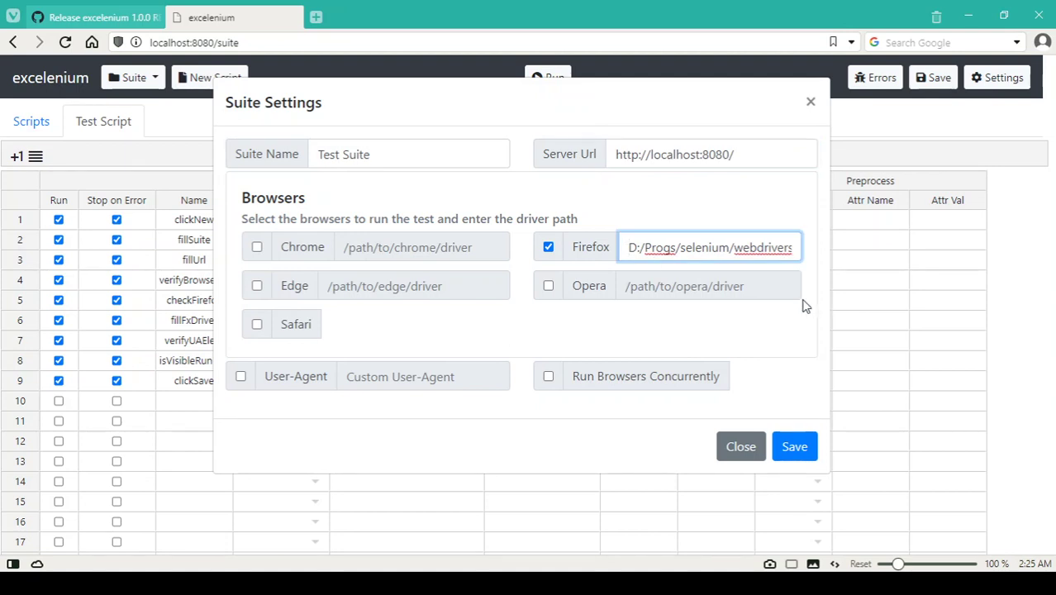
{"action": "key", "text": "End"}
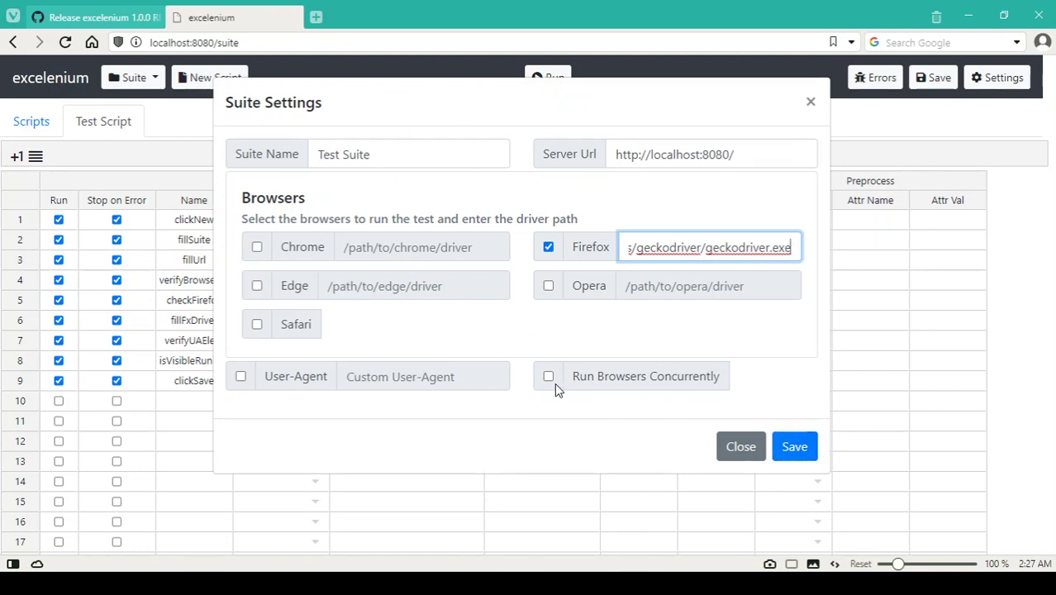
{"action": "left_click", "coordinate": [795, 453]}
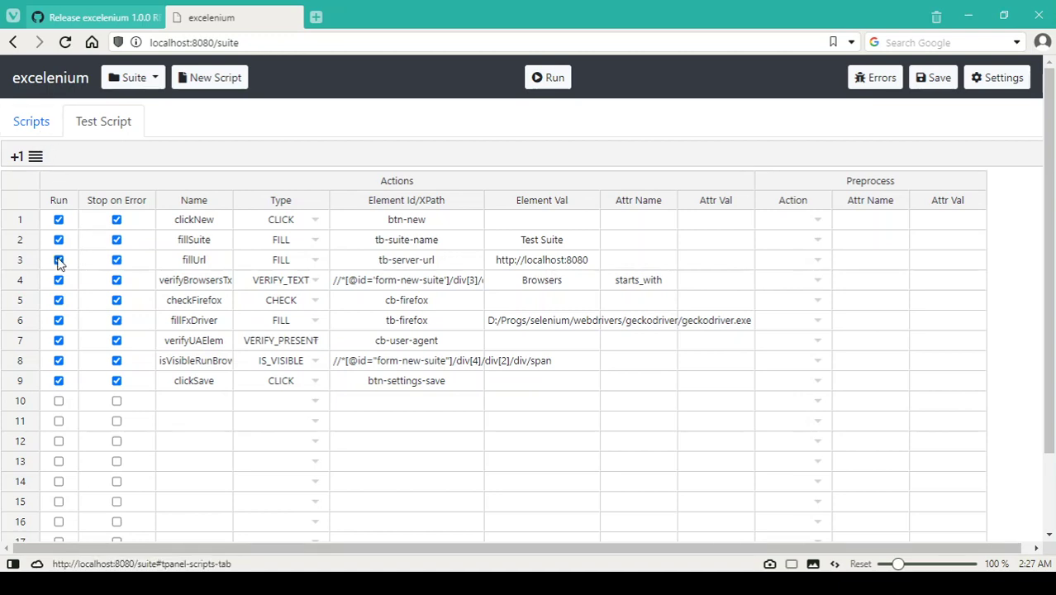
- Toggle the clickNew action's Run flag off and back on, and browse the available action types without changing its type
{"action": "left_click", "coordinate": [57, 219]}
{"action": "left_click", "coordinate": [57, 219]}
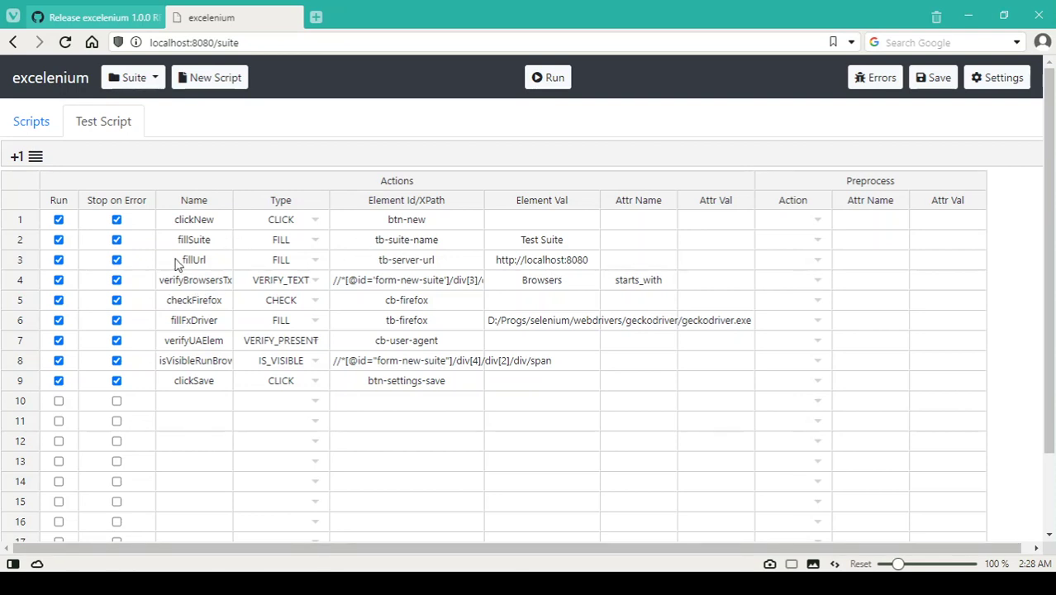
{"action": "left_click", "coordinate": [314, 223]}
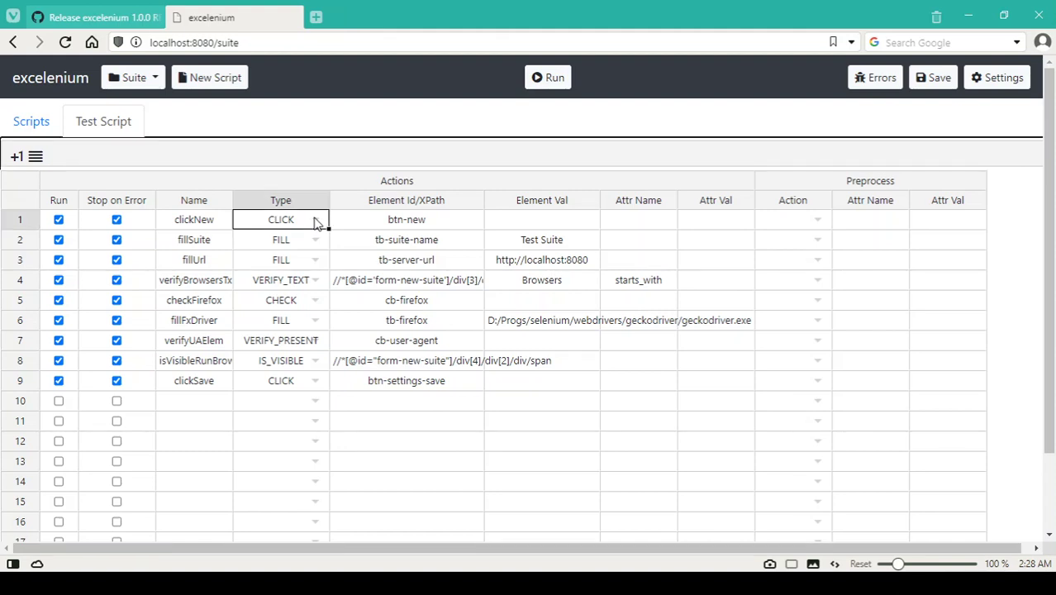
{"action": "left_click", "coordinate": [315, 223]}
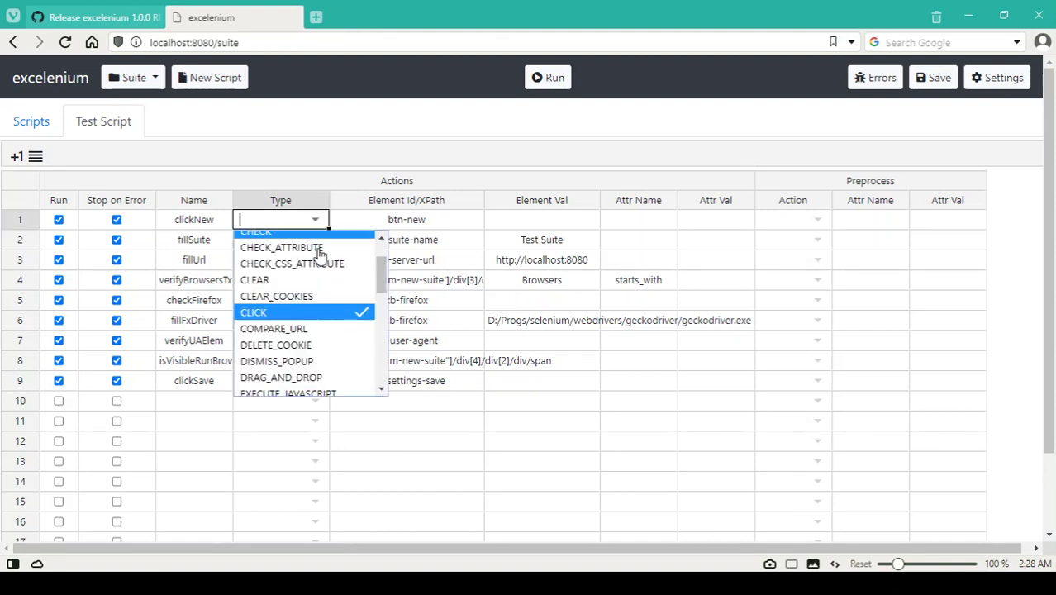
{"action": "scroll", "coordinate": [308, 336], "scroll_direction": "up", "scroll_amount": 1}
{"action": "scroll", "coordinate": [310, 335], "scroll_direction": "down", "scroll_amount": 10}
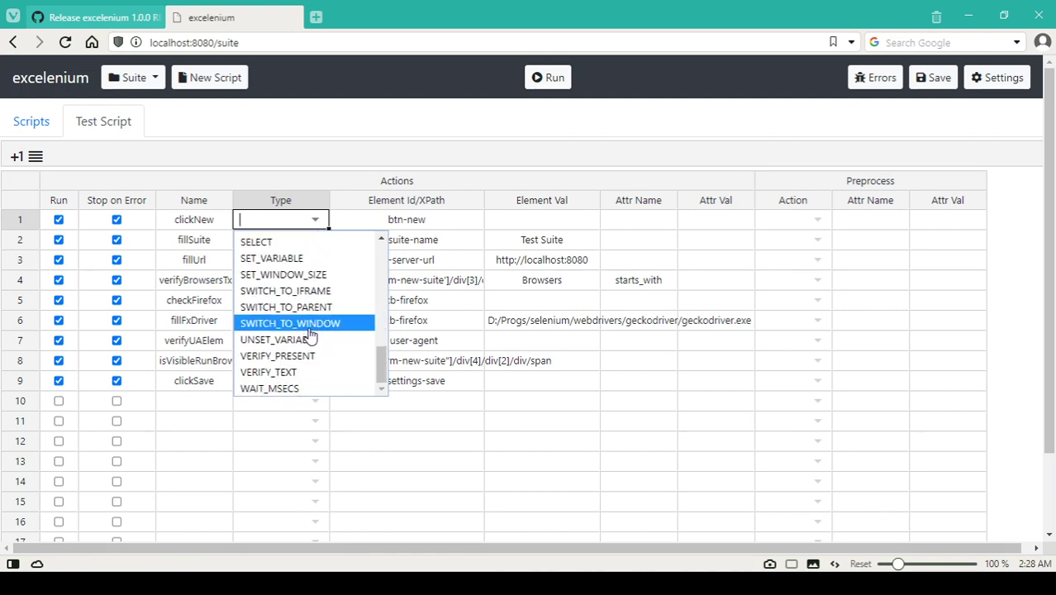
{"action": "scroll", "coordinate": [308, 334], "scroll_direction": "up", "scroll_amount": 10}
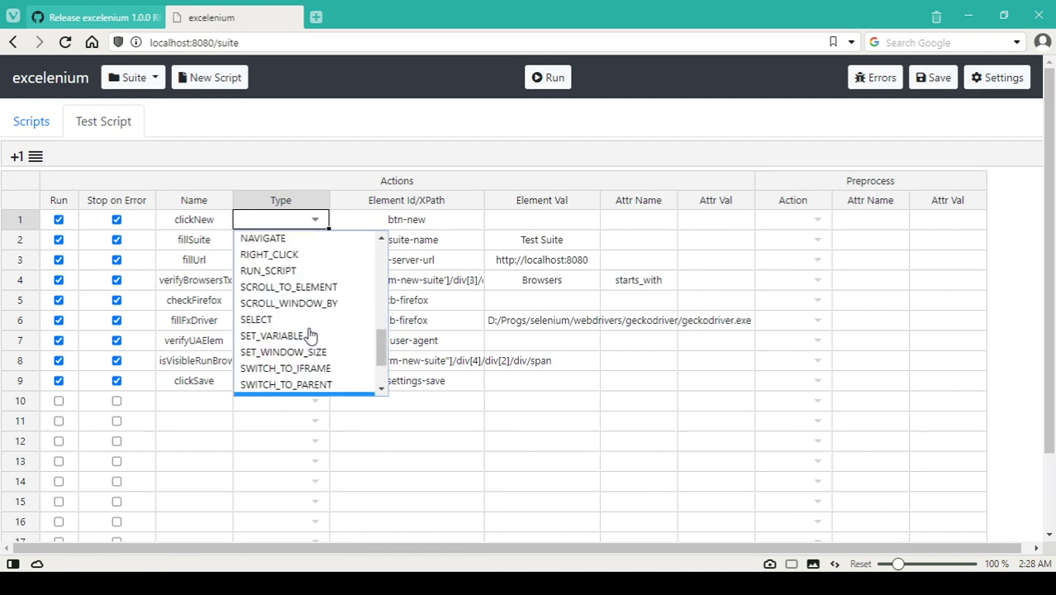
{"action": "left_click", "coordinate": [358, 141]}
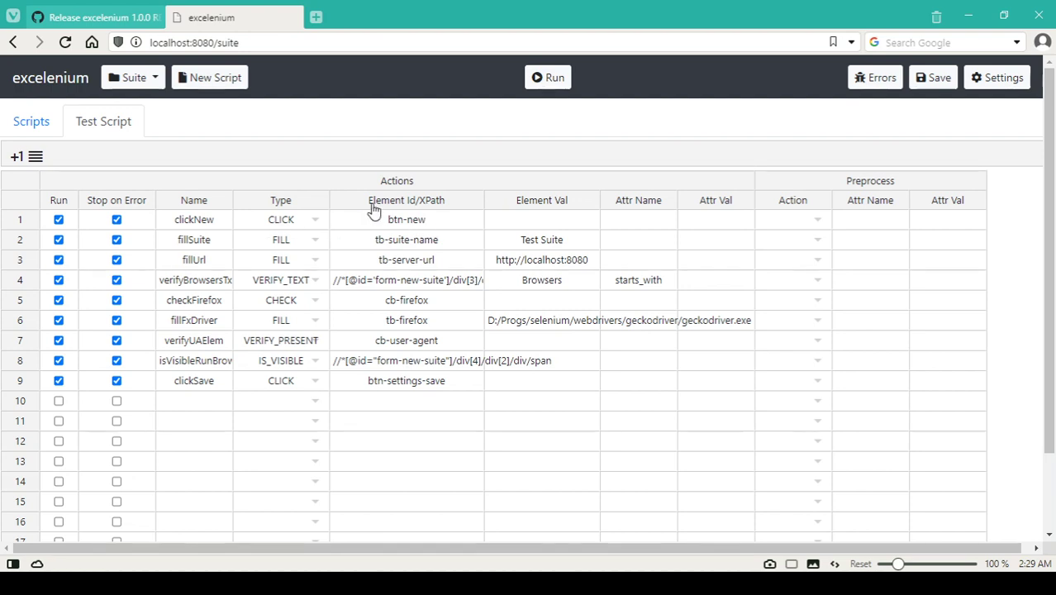
- Check the clickNew action's element ID and inspect the User-Agent label's HTML in the suite settings with the developer tools
{"action": "left_click", "coordinate": [428, 225]}
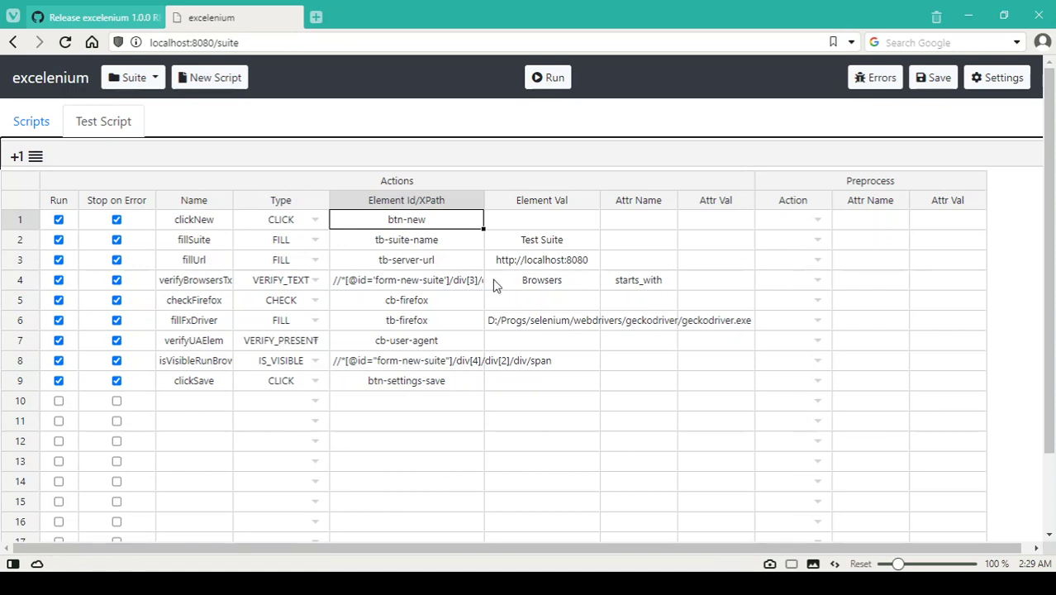
{"action": "left_click", "coordinate": [996, 80]}
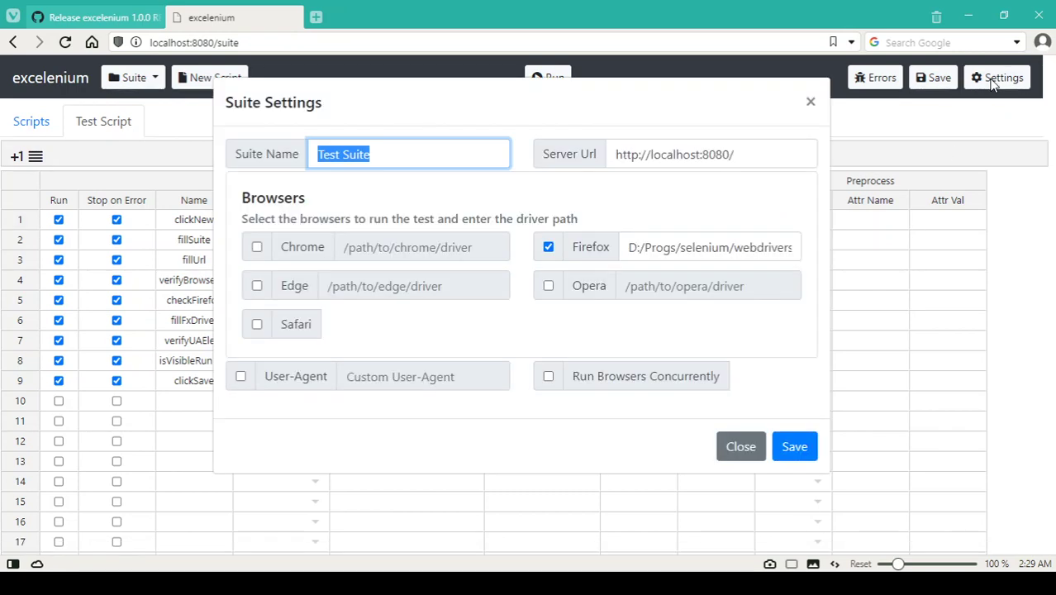
{"action": "left_click", "coordinate": [279, 156]}
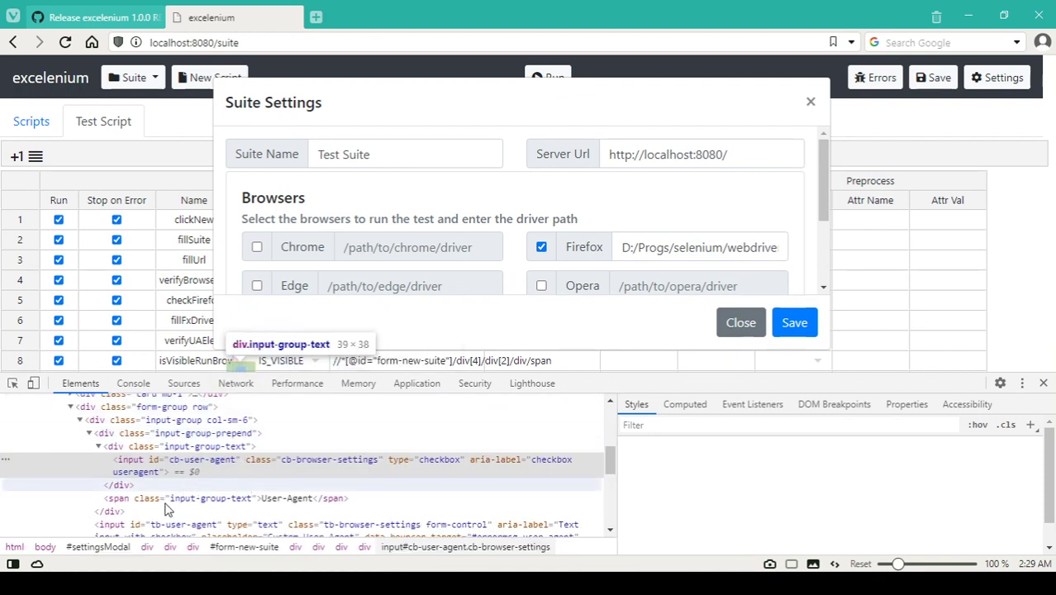
{"action": "left_click", "coordinate": [151, 500]}
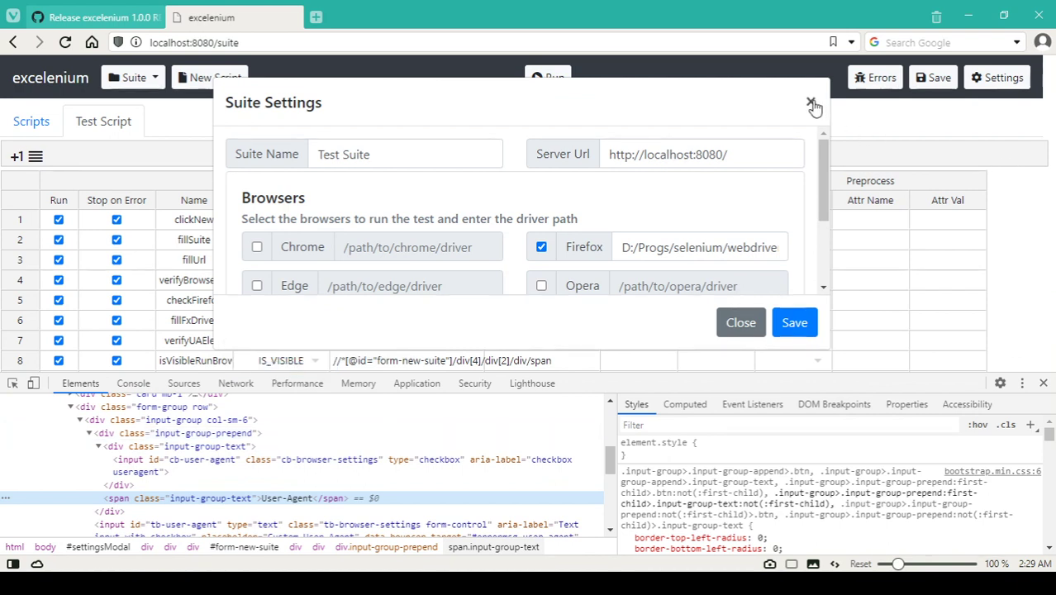
{"action": "left_click", "coordinate": [1044, 384]}
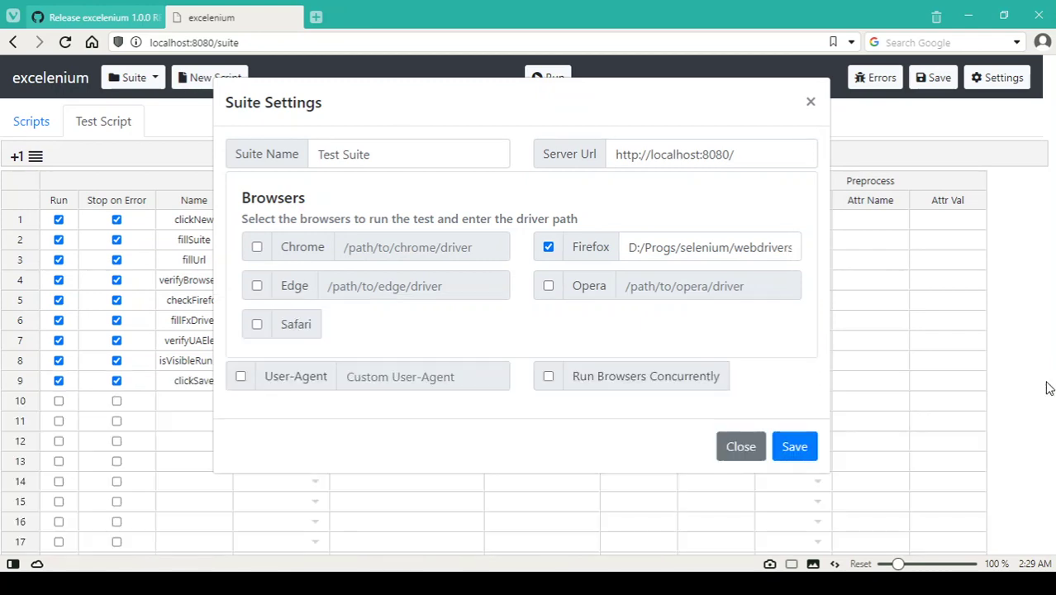
{"action": "left_click", "coordinate": [810, 103]}
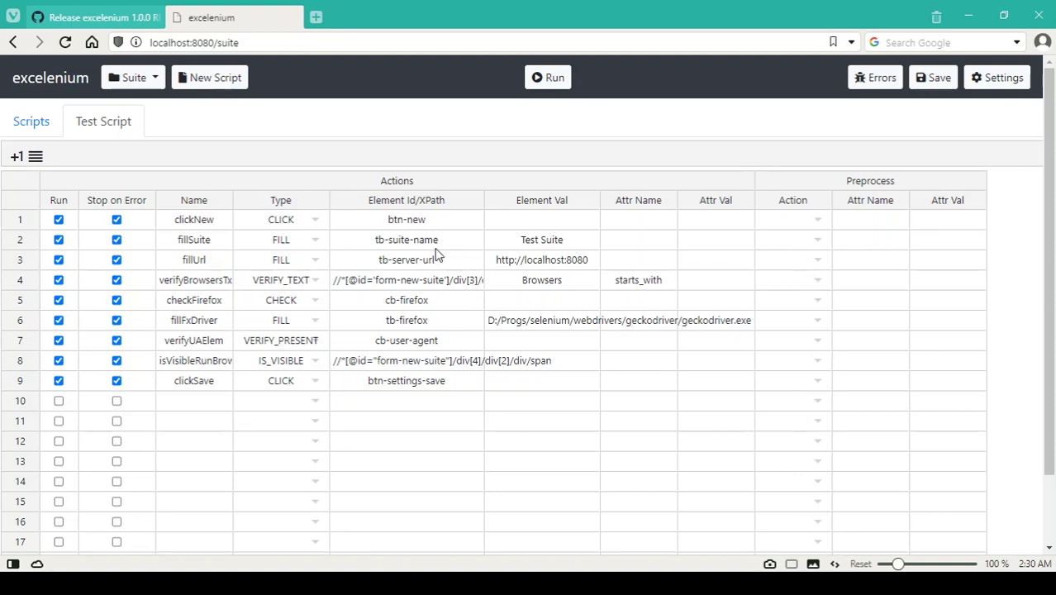
- Compare the script's actions with the suite settings form, examining the Browsers heading targeted by the VERIFY_TEXT action in row 4
{"action": "left_click", "coordinate": [989, 85]}
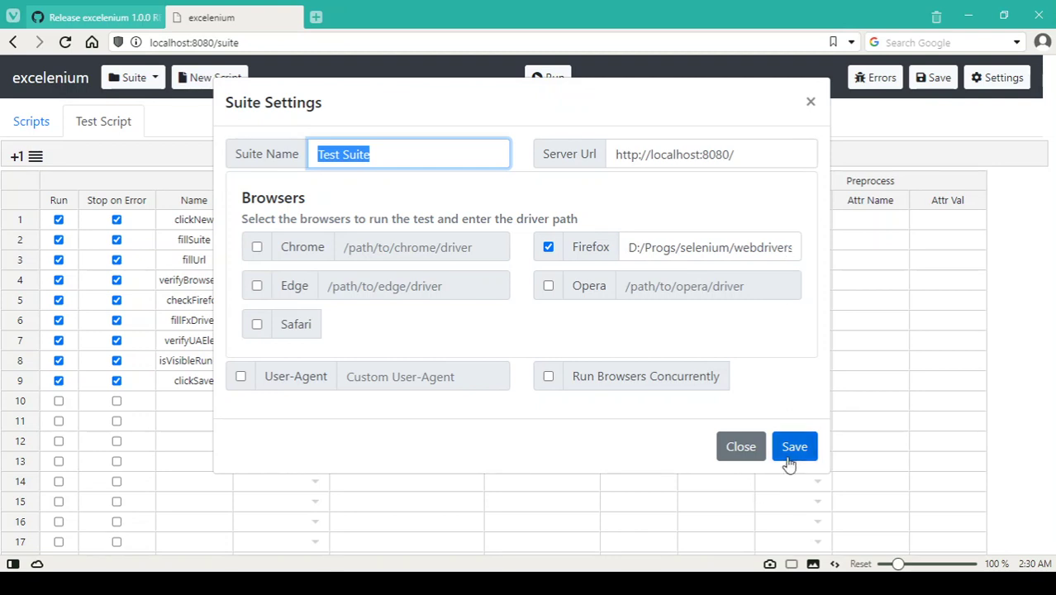
{"action": "left_click", "coordinate": [808, 102]}
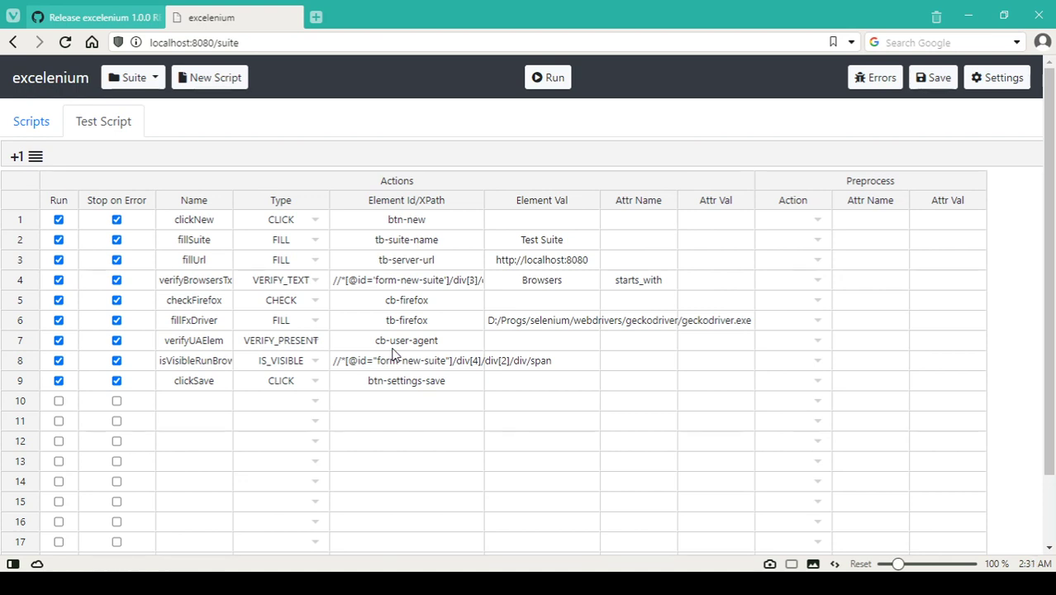
{"action": "left_click", "coordinate": [213, 284]}
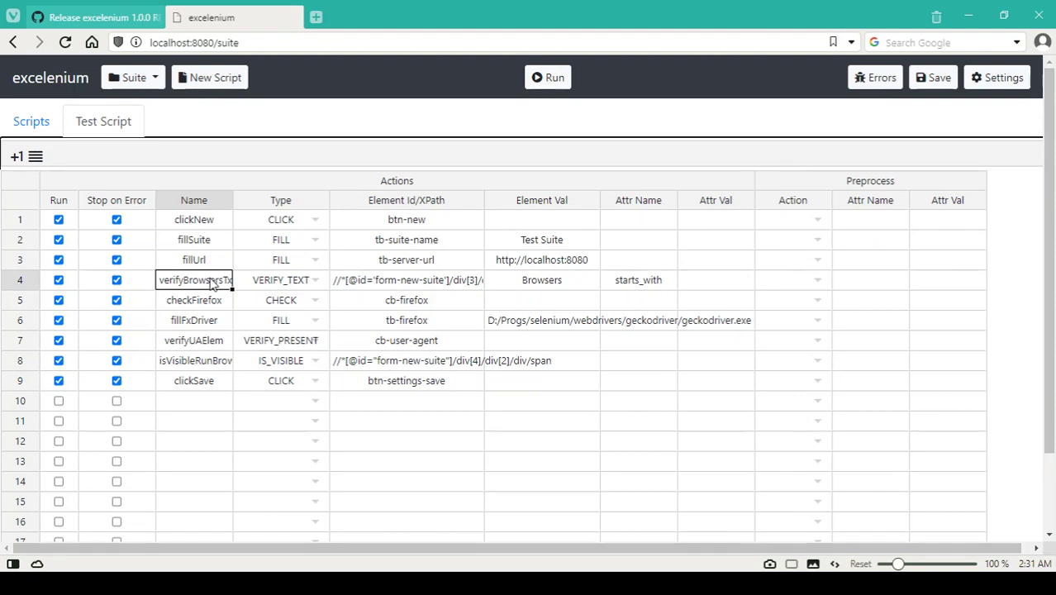
{"action": "left_click", "coordinate": [997, 80]}
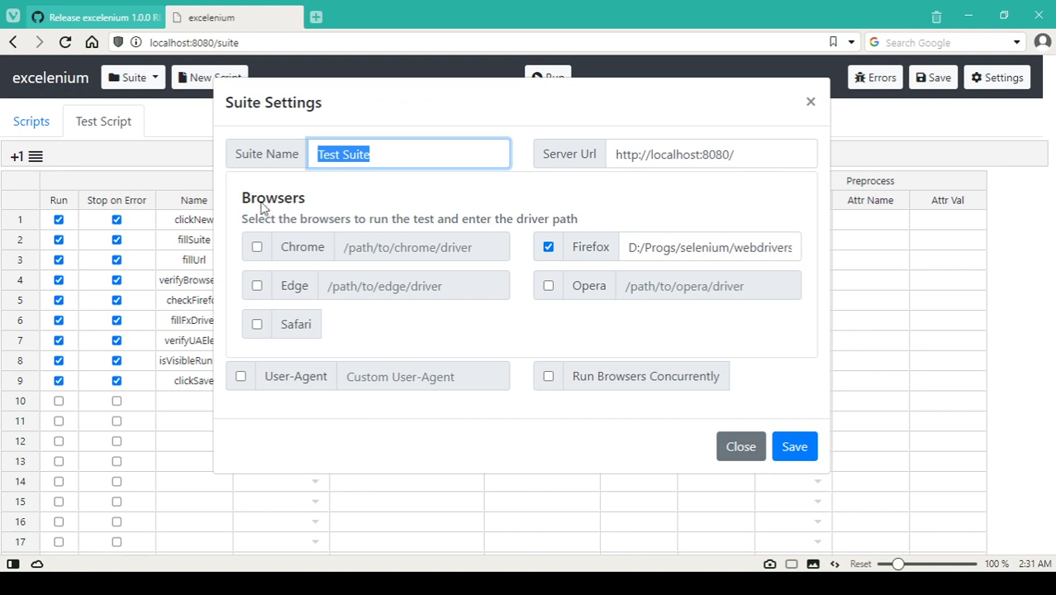
{"action": "left_click_drag", "start_coordinate": [245, 197], "coordinate": [306, 200]}
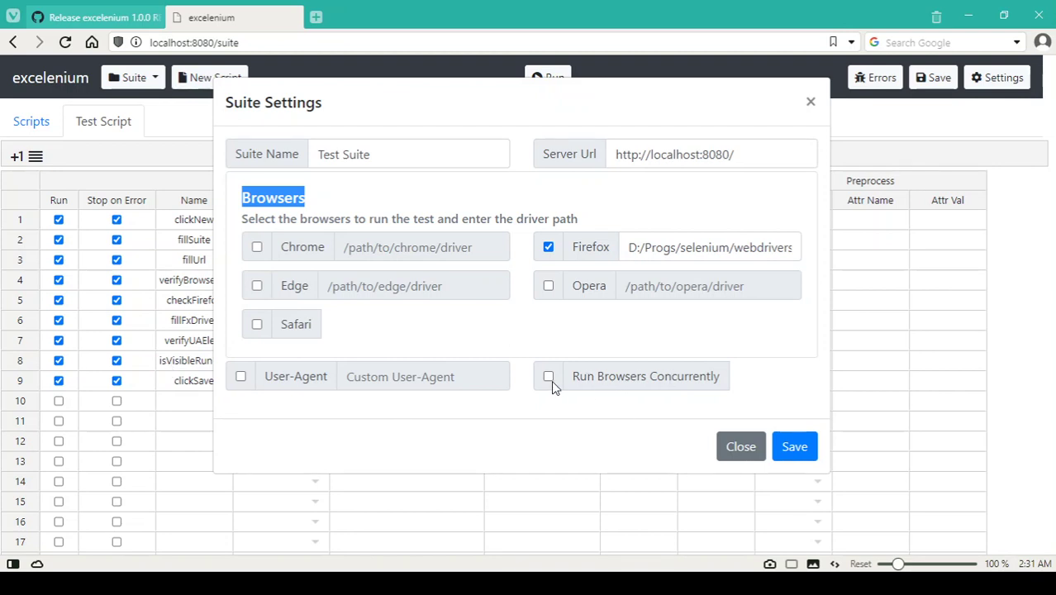
{"action": "left_click", "coordinate": [812, 104]}
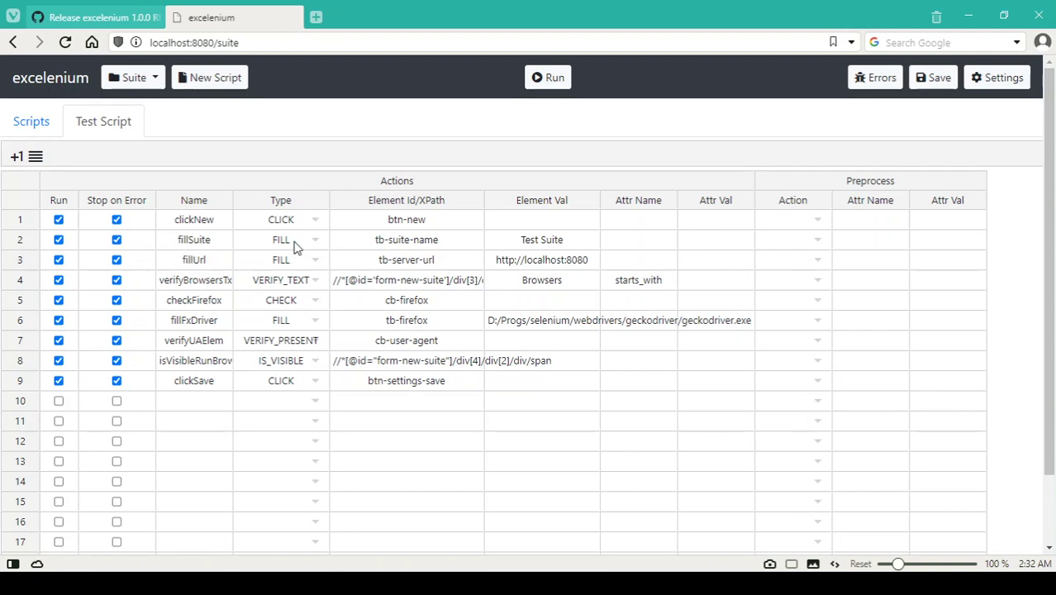
- Review the element ID and element value of the fillSuite action
{"action": "left_click", "coordinate": [428, 247]}
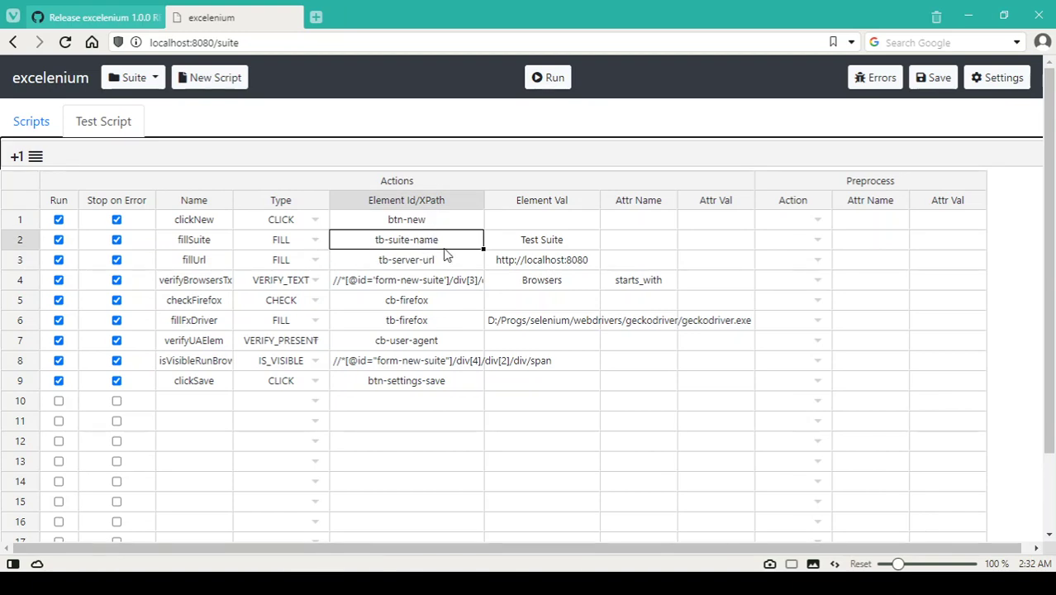
{"action": "left_click", "coordinate": [545, 243]}
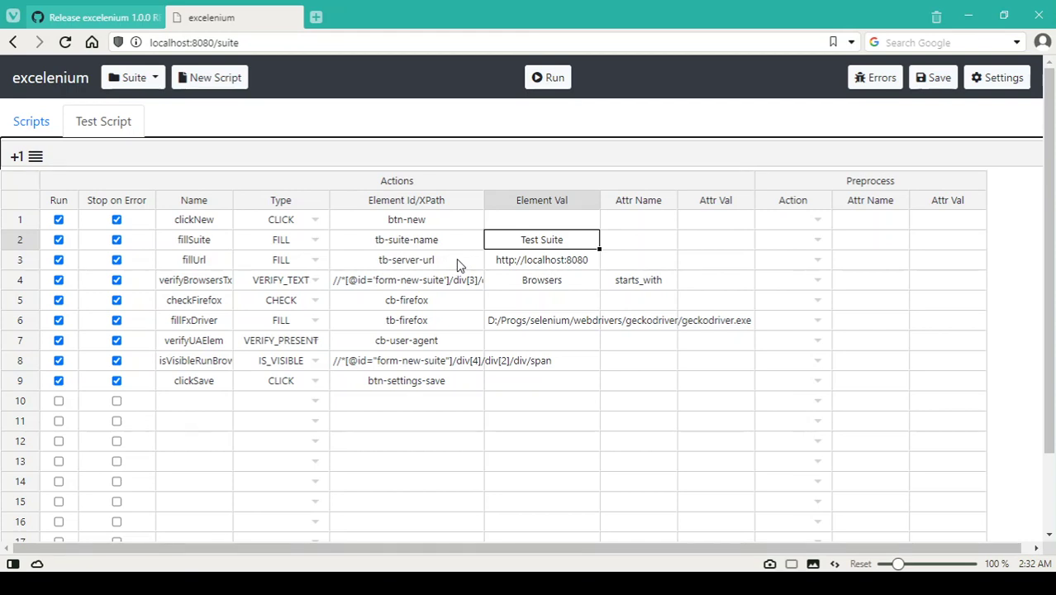
- Review the verifyBrowsersTxt action's name and attribute name in row 4, and save the suite
{"action": "left_click", "coordinate": [195, 285]}
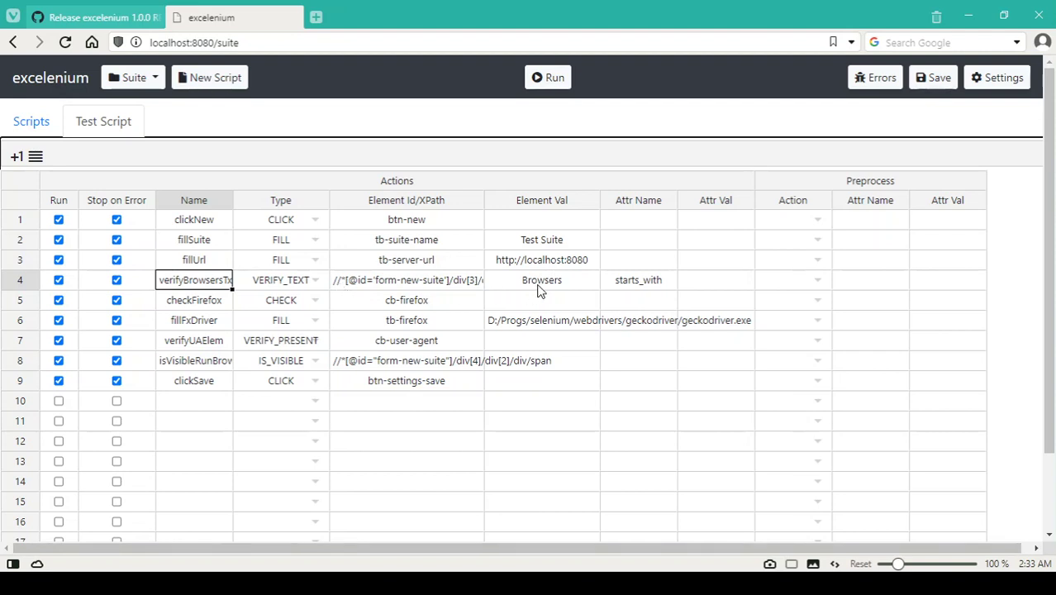
{"action": "left_click", "coordinate": [630, 283]}
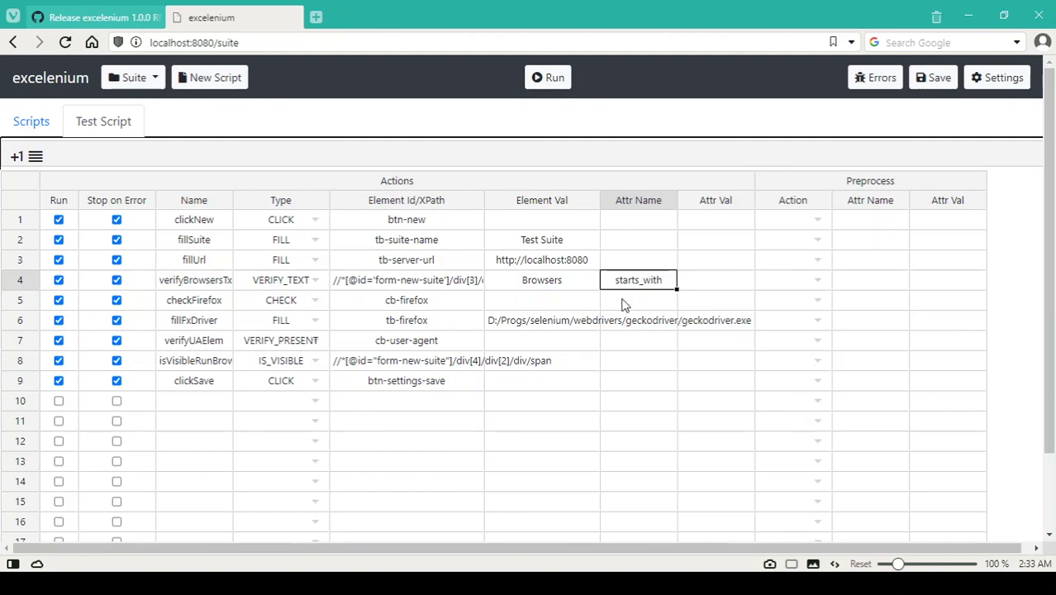
{"action": "left_click", "coordinate": [924, 83]}
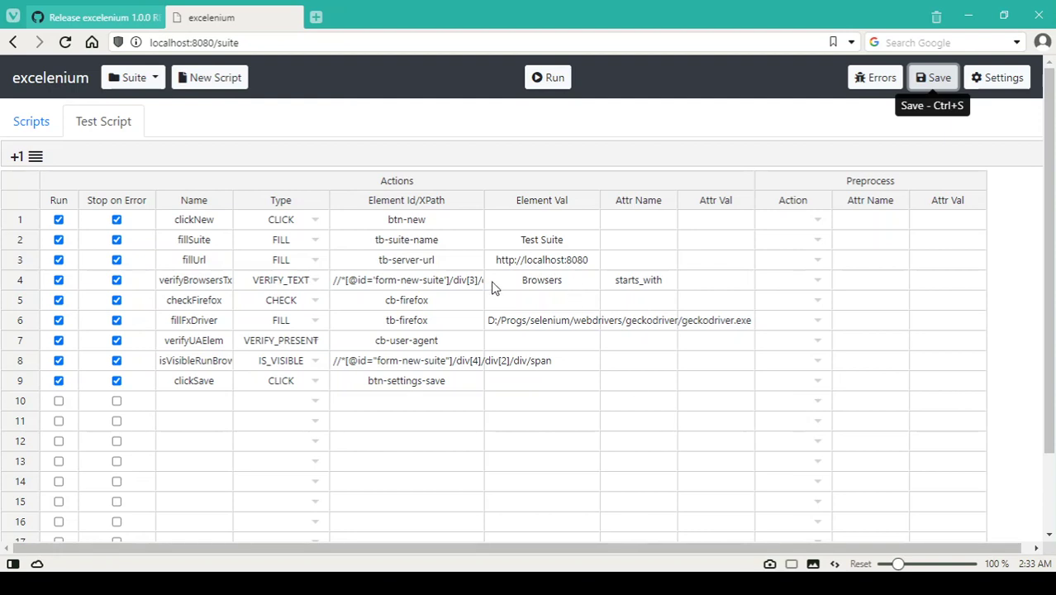
- Cut the attribute name from the verifyBrowsersTxt action in row 4 and try to save the suite
{"action": "left_click", "coordinate": [632, 285]}
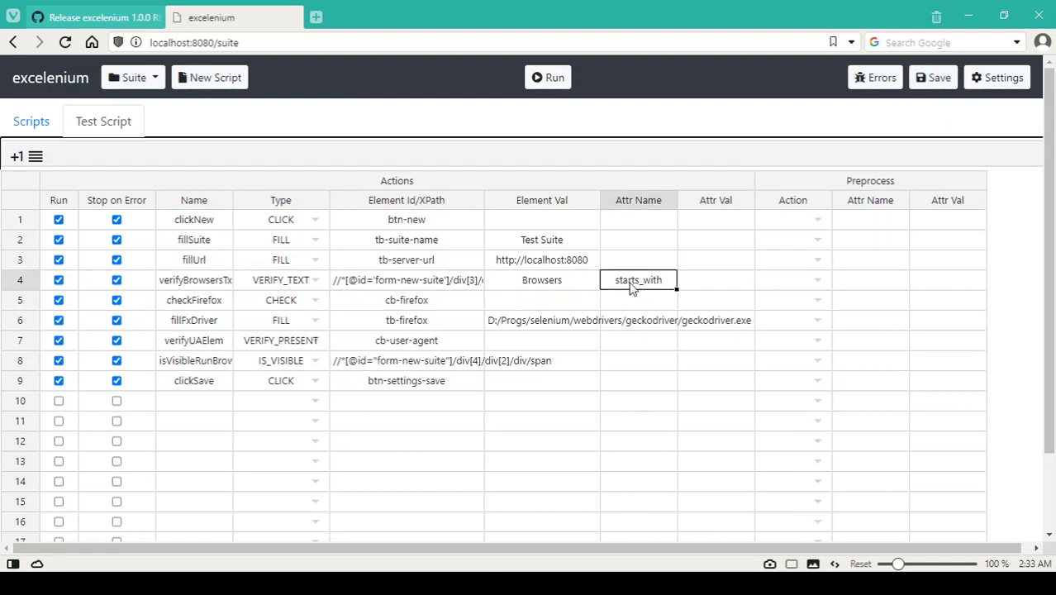
{"action": "key", "text": "ctrl+x"}
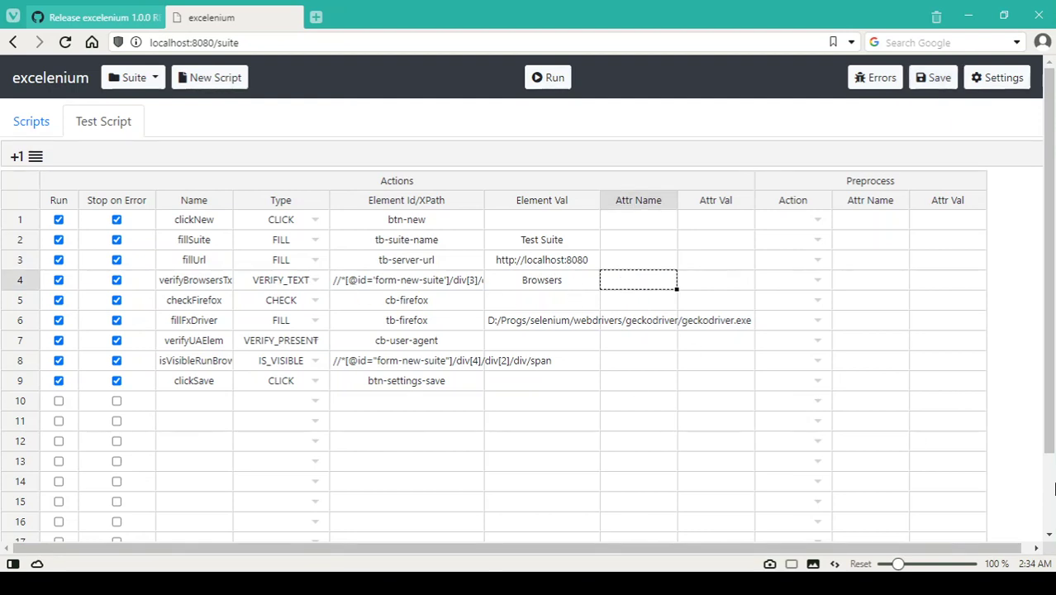
{"action": "left_click", "coordinate": [932, 89]}
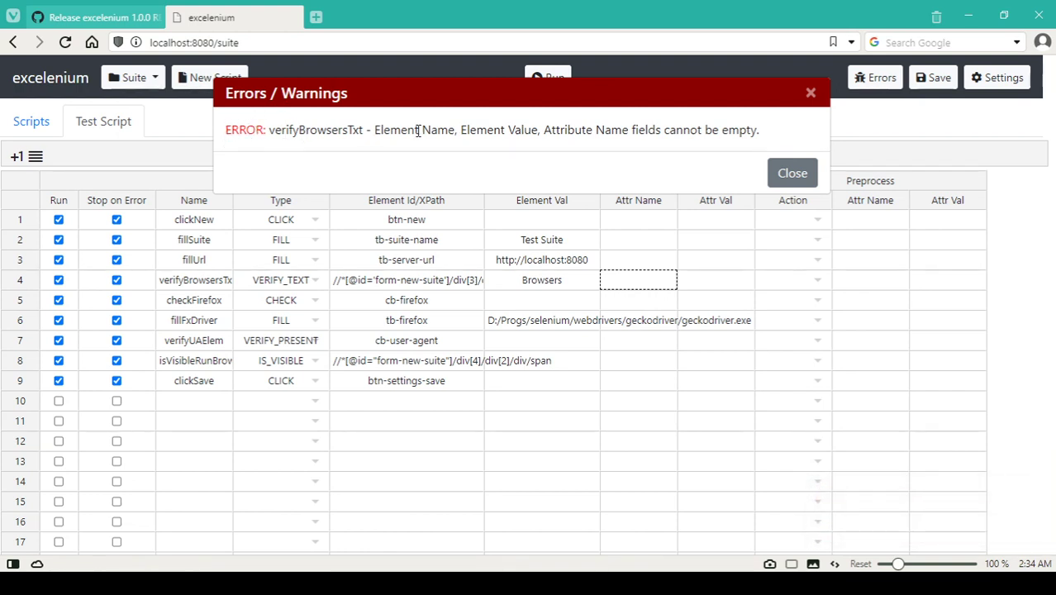
{"action": "left_click", "coordinate": [811, 94]}
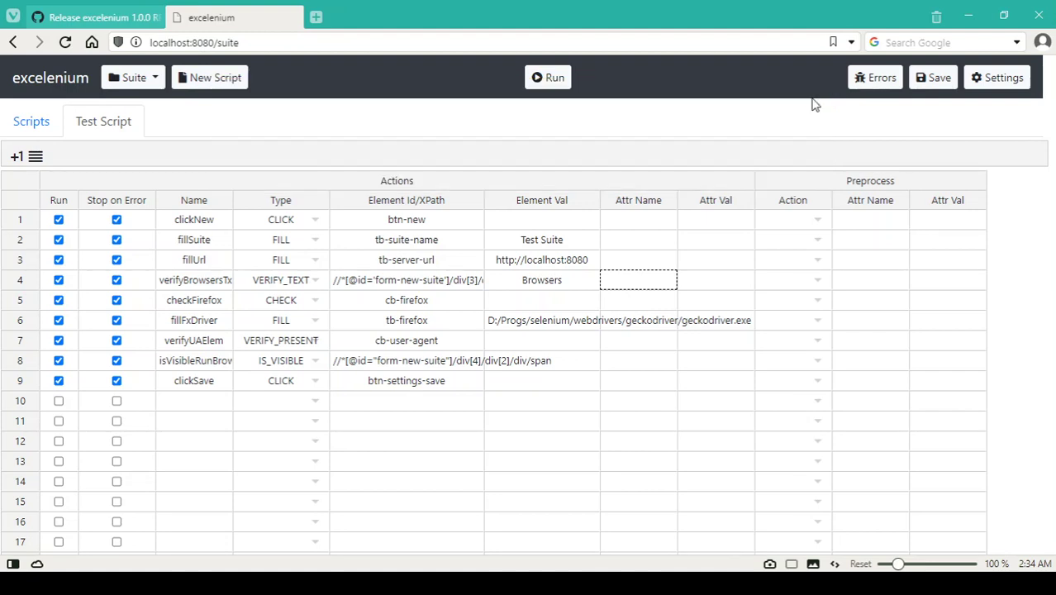
- Reopen the suite's errors and warnings list and check which action and fields the error refers to
{"action": "left_click", "coordinate": [867, 83]}
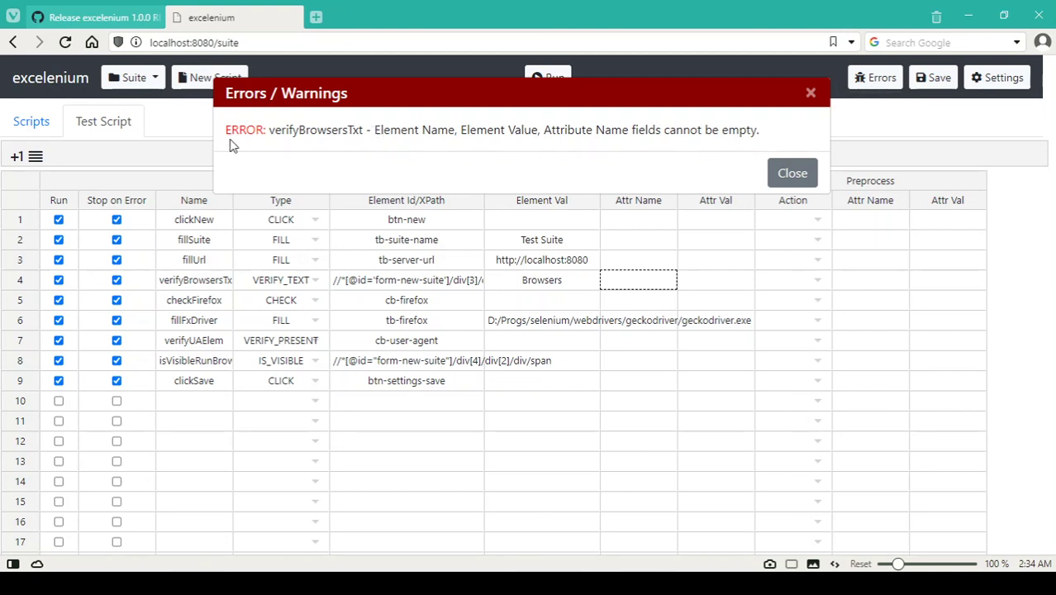
{"action": "left_click_drag", "start_coordinate": [270, 130], "coordinate": [362, 129]}
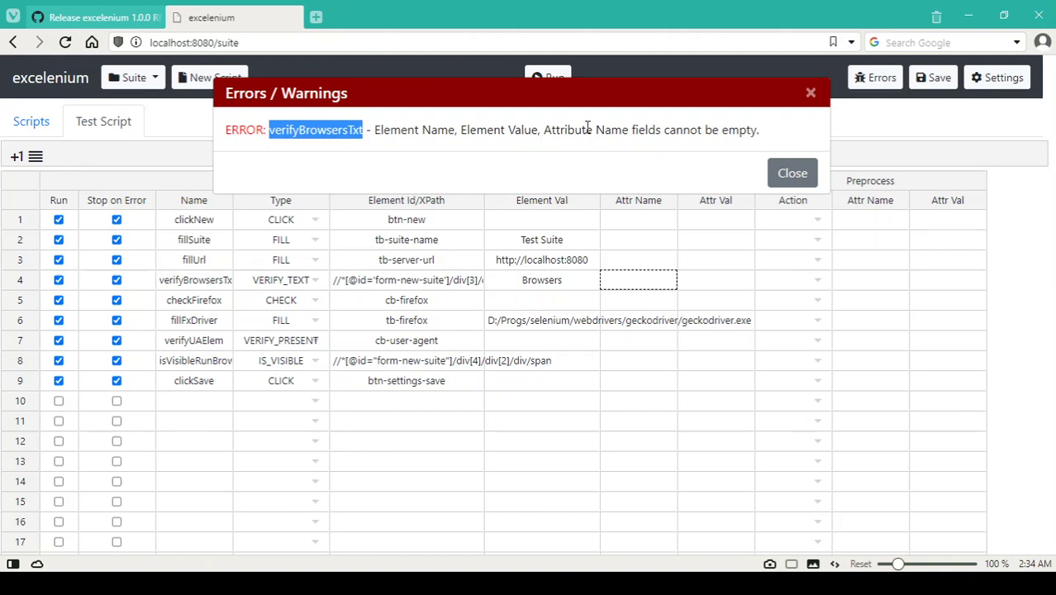
{"action": "left_click", "coordinate": [791, 175]}
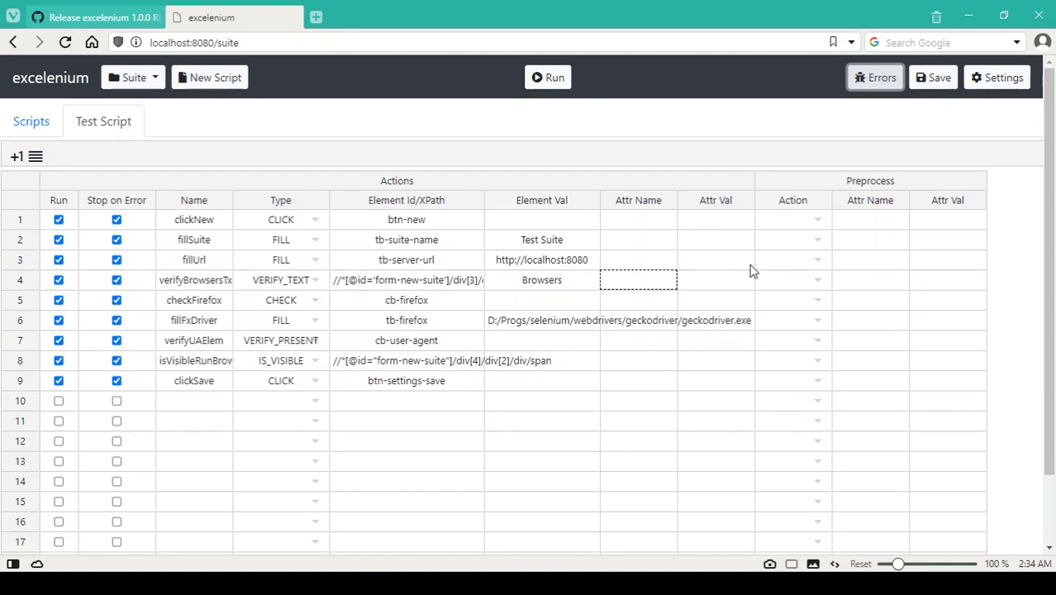
- Restore starts_with as the verifyBrowsersTxt action's attribute name, leave its attribute value empty, and save the suite
{"action": "left_click", "coordinate": [633, 282]}
{"action": "key", "text": "ctrl+v"}
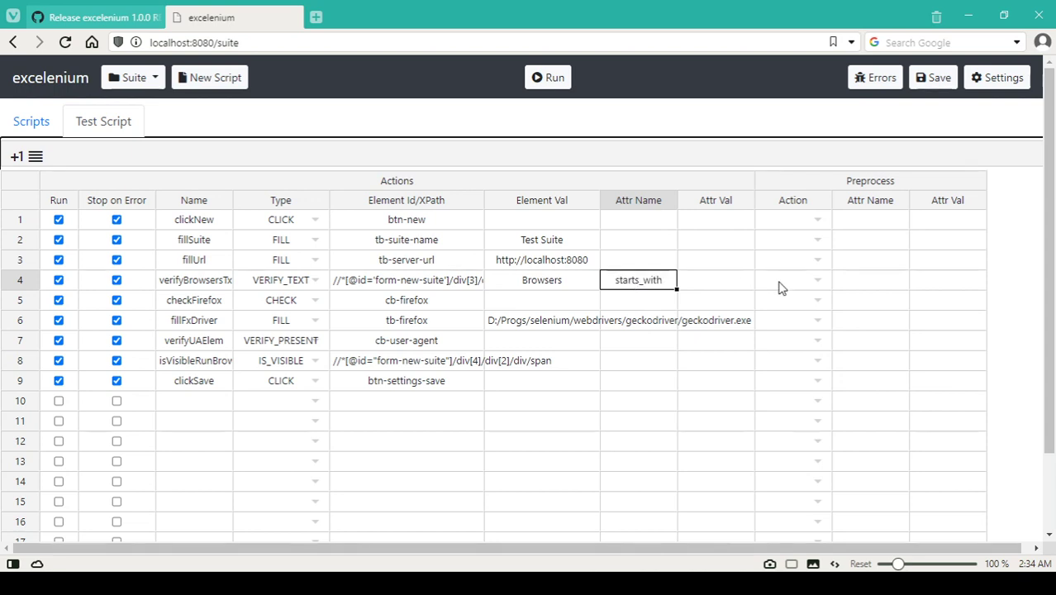
{"action": "left_click", "coordinate": [711, 286]}
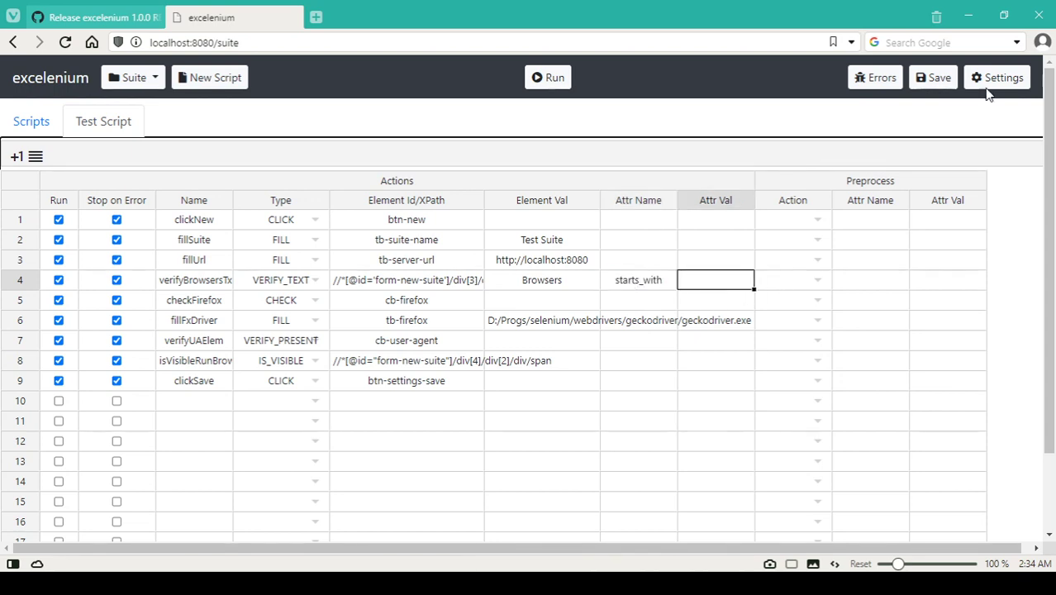
{"action": "left_click", "coordinate": [932, 79]}
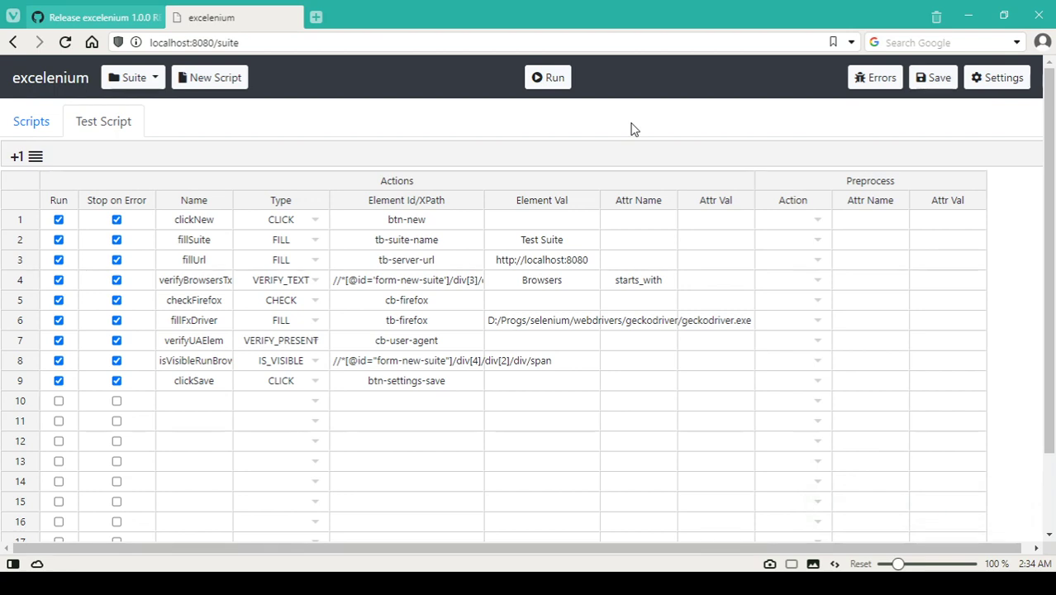
- Run the test suite, review the logged actions and their durations in the Firefox report, and close the report
{"action": "left_click", "coordinate": [543, 82]}
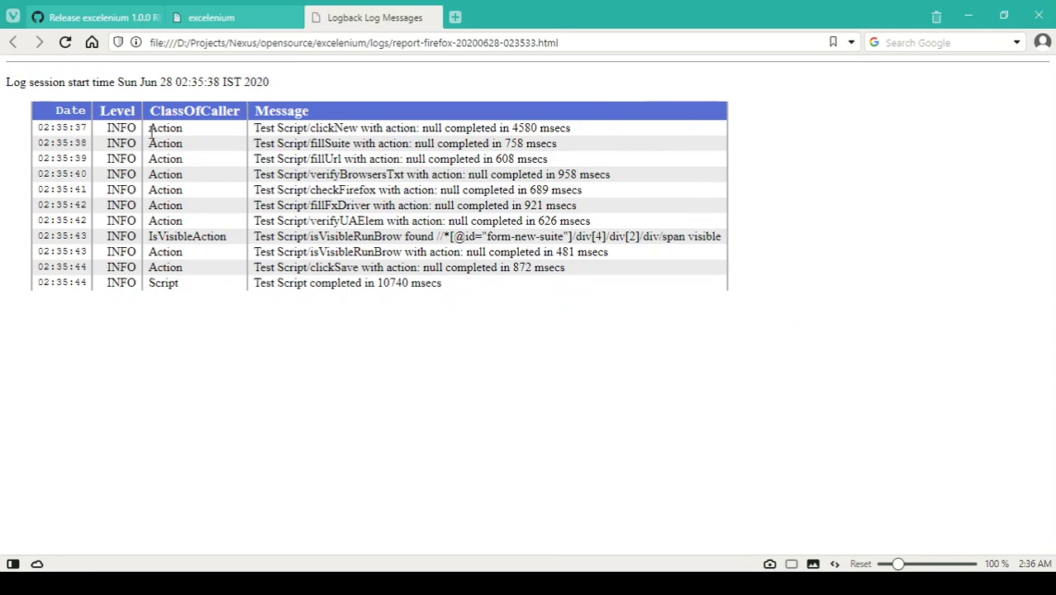
{"action": "left_click_drag", "start_coordinate": [151, 132], "coordinate": [560, 152]}
{"action": "left_click", "coordinate": [449, 228]}
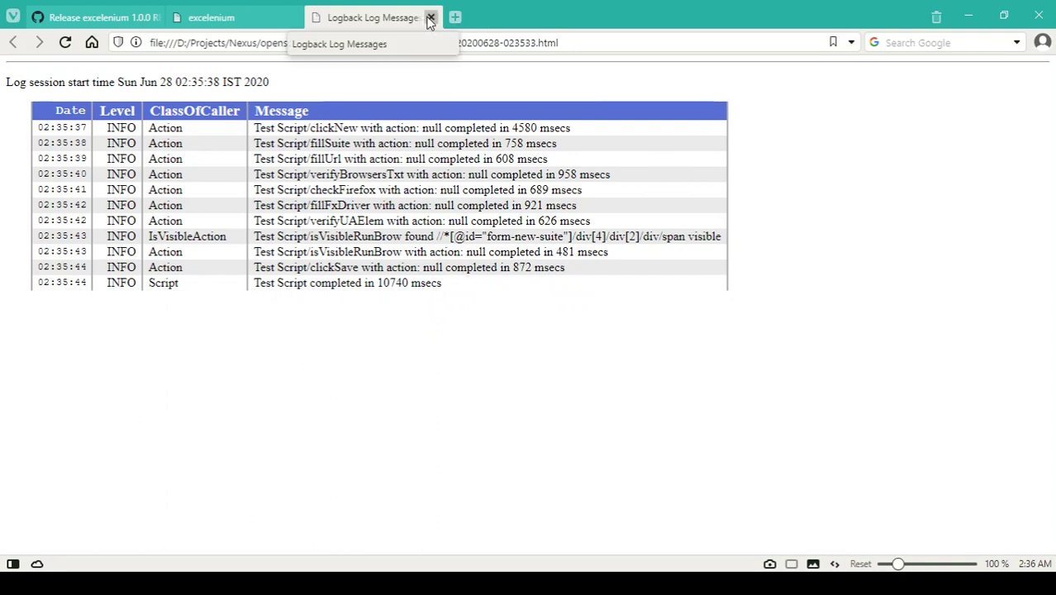
{"action": "left_click", "coordinate": [430, 17]}
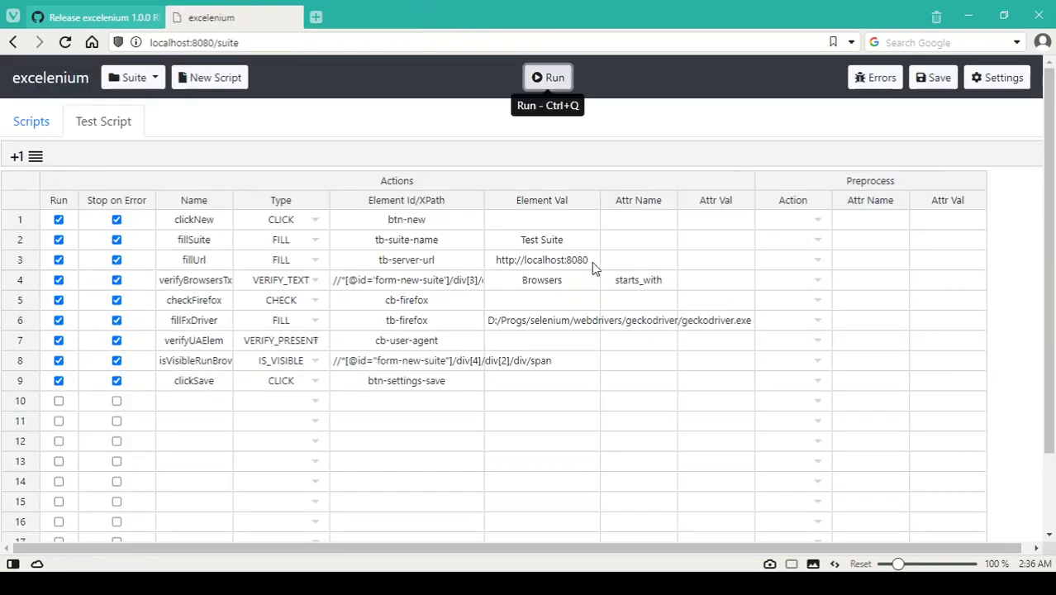